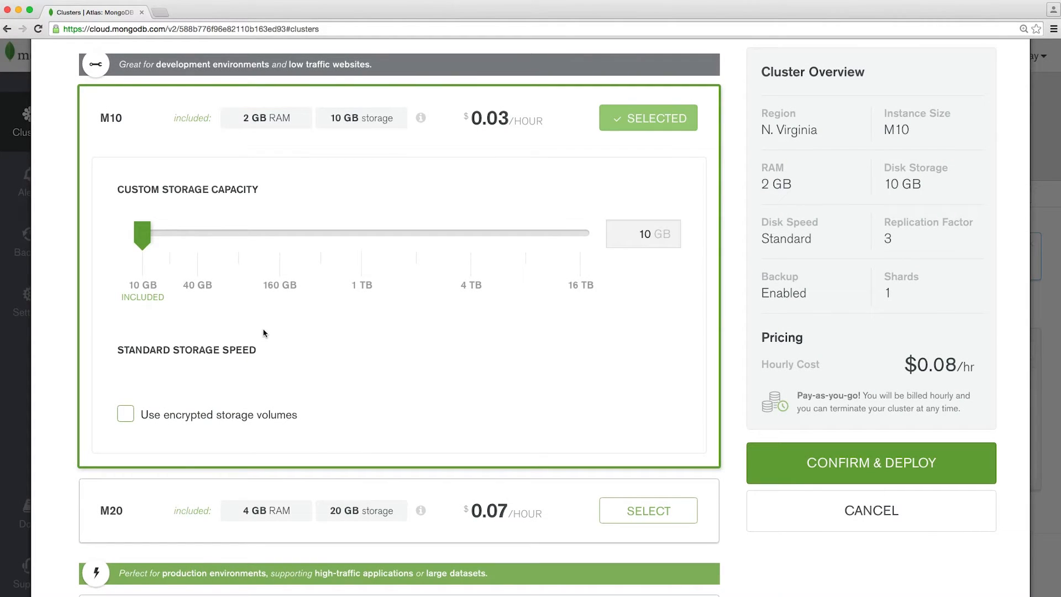
Step: Toggle Cluster0's instance size between M10 and M20, ending on M20
click(163, 520)
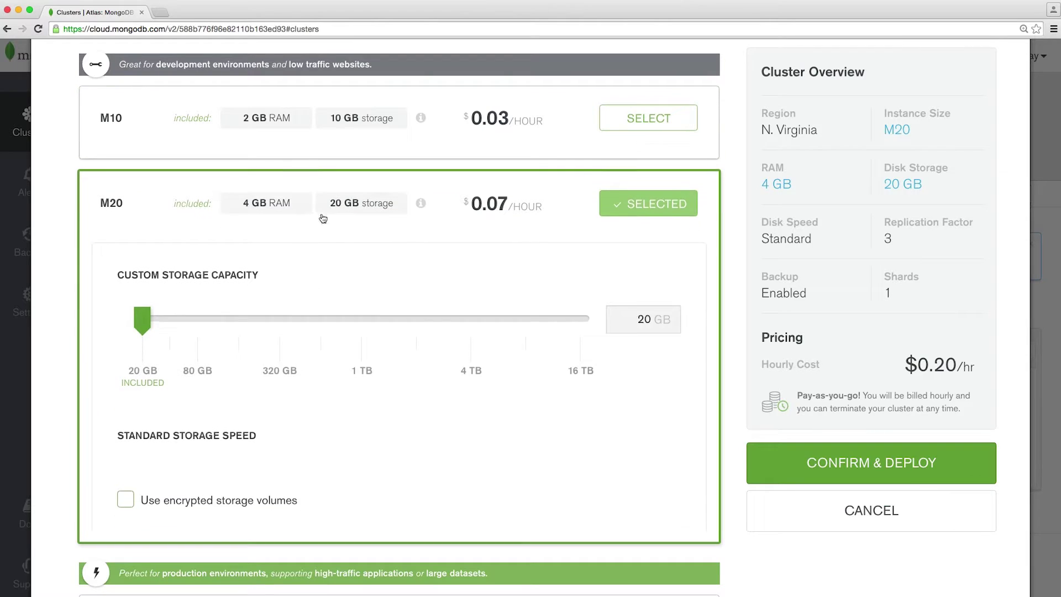
click(296, 123)
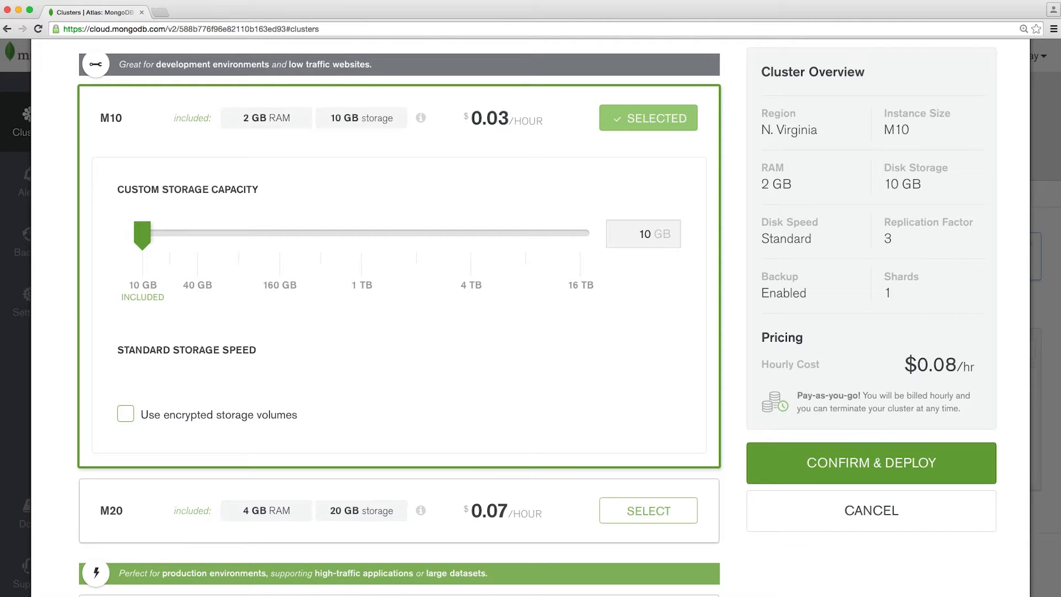
scroll(152, 332, down, 2)
click(155, 426)
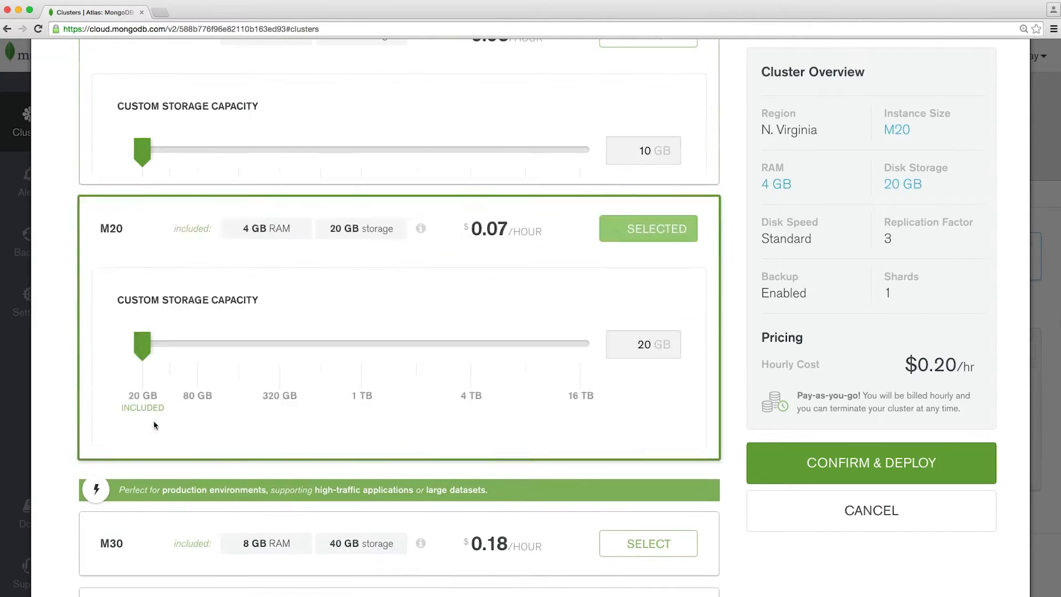
Step: Move storage to about 746 GB and back to 20 GB, cancel, and reopen Cluster0
drag(143, 220, 329, 223)
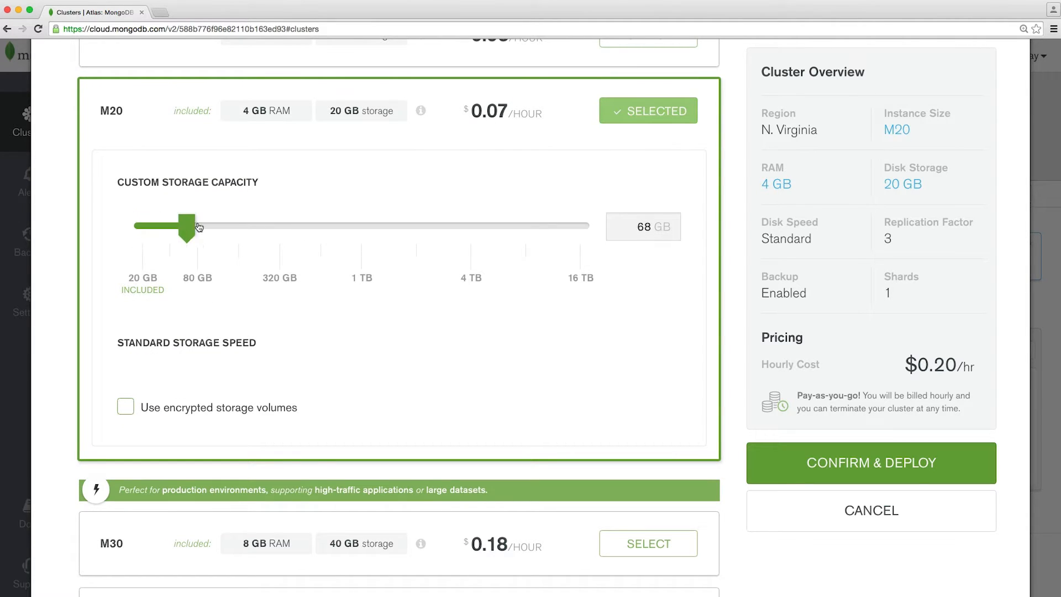
drag(224, 220, 137, 222)
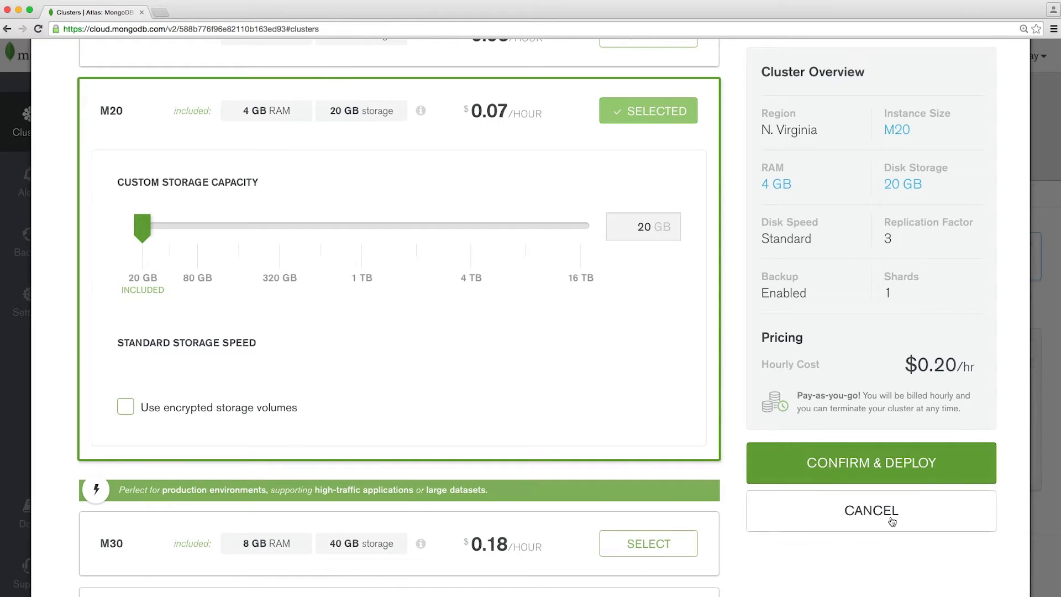
click(888, 519)
click(148, 350)
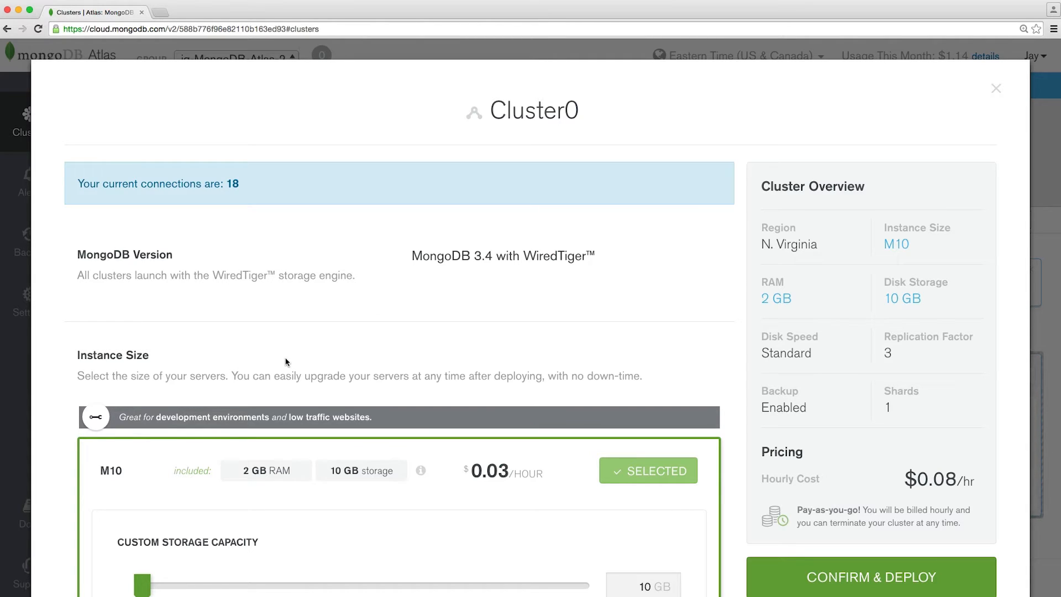
scroll(242, 492, down, 5)
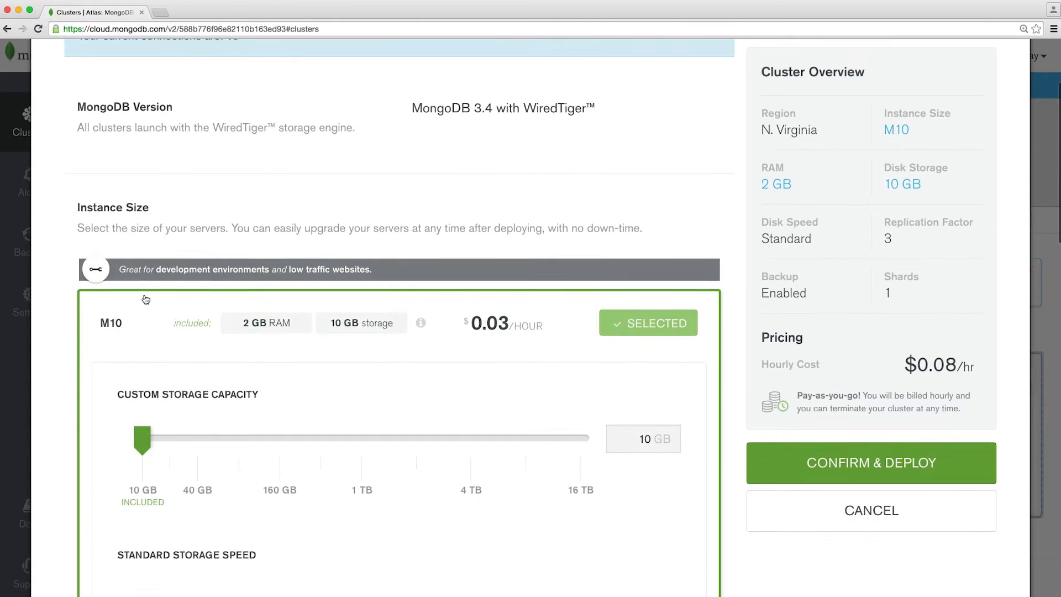
scroll(150, 299, down, 5)
Step: Select the M20 instance size for Cluster0 and confirm the deployment
click(194, 451)
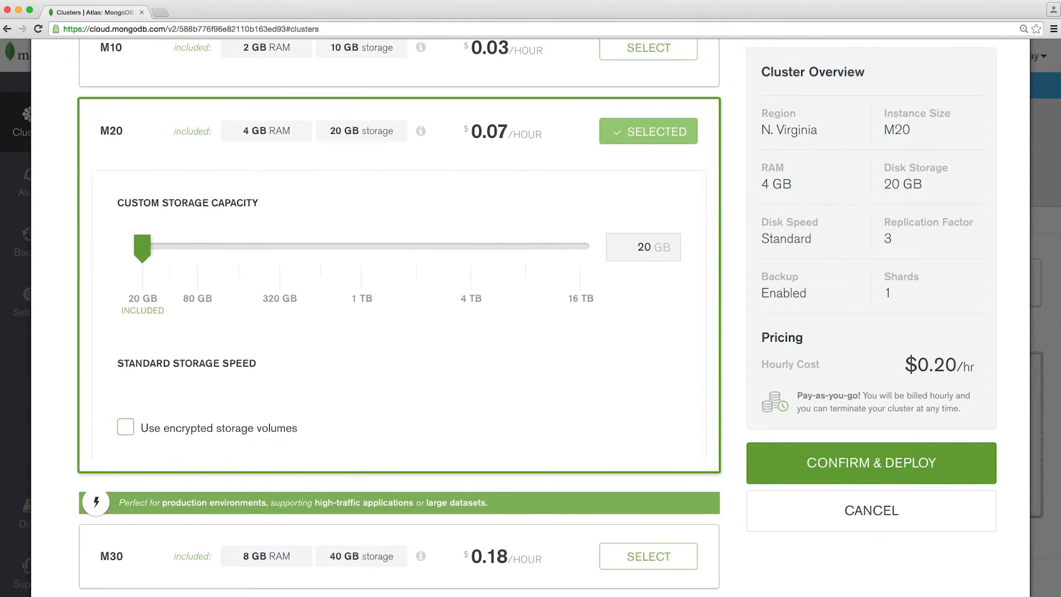
click(934, 460)
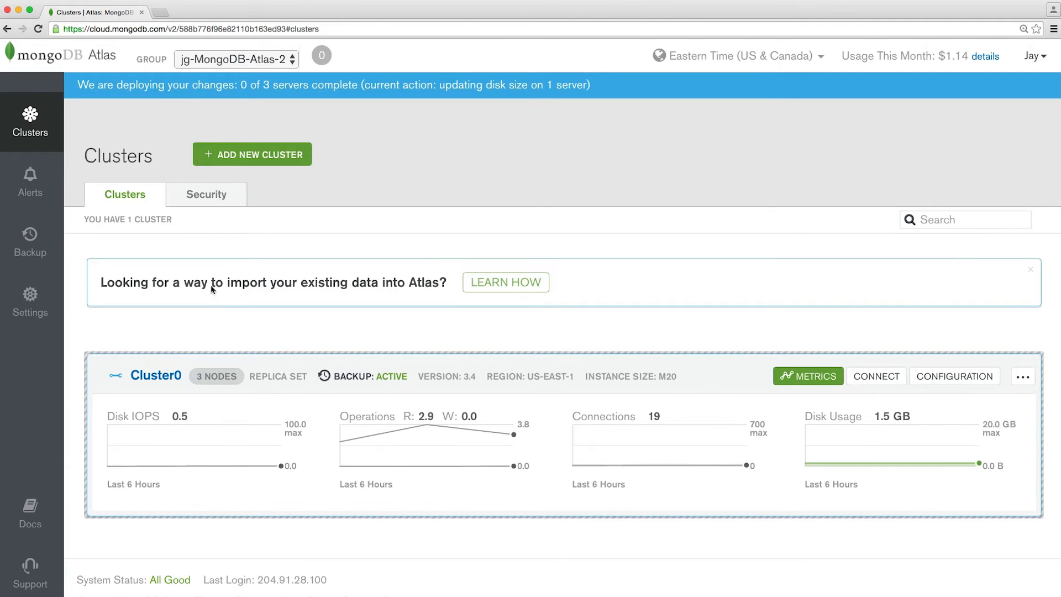
Step: Go to Cluster0's Overview page to watch the rolling deployment across nodes
mouse_move(195, 439)
click(159, 376)
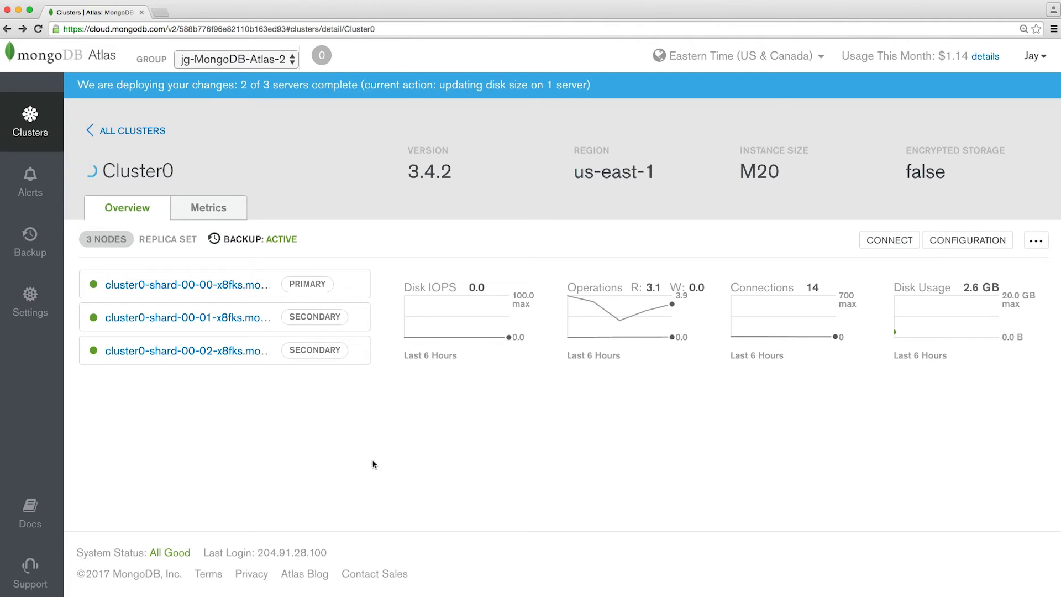
Step: View the replica set's metrics charts for Cluster0
click(226, 207)
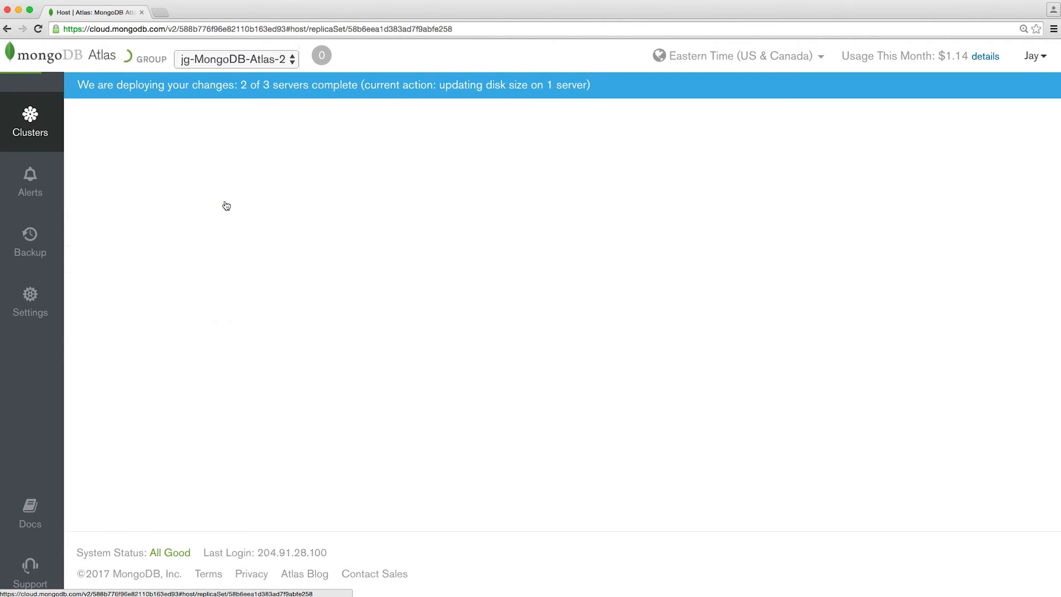
scroll(332, 248, down, 3)
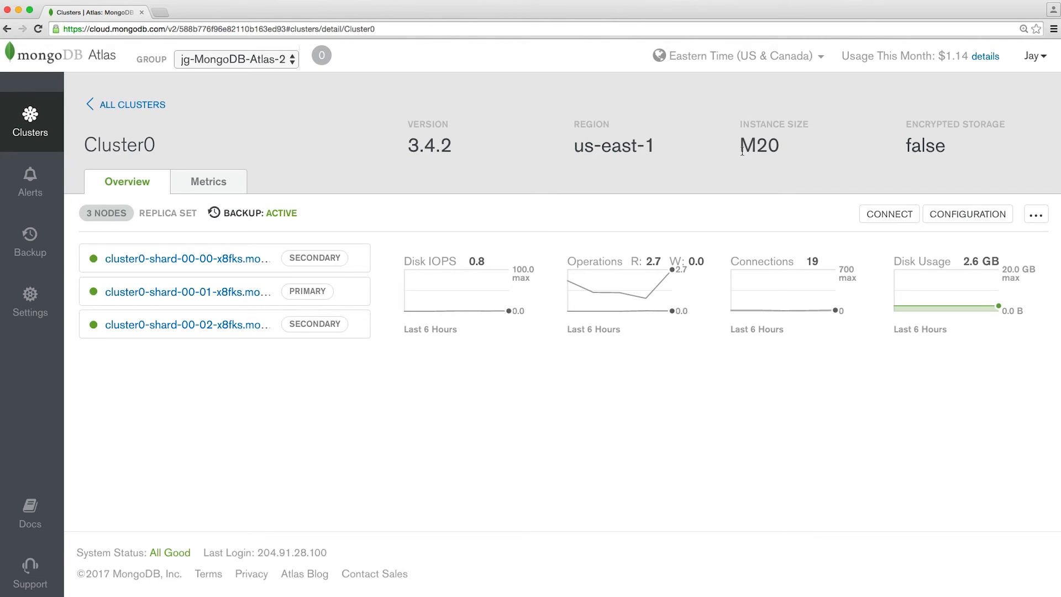
Step: Check the M20 instance size, view the primary node's status charts, then return to Clusters
drag(800, 150, 755, 135)
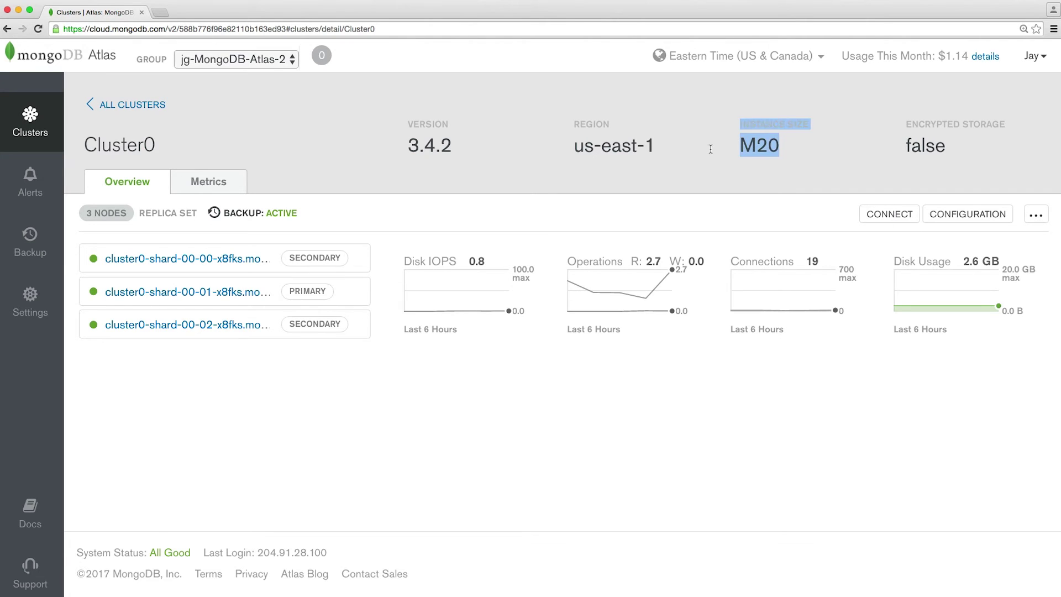
click(755, 136)
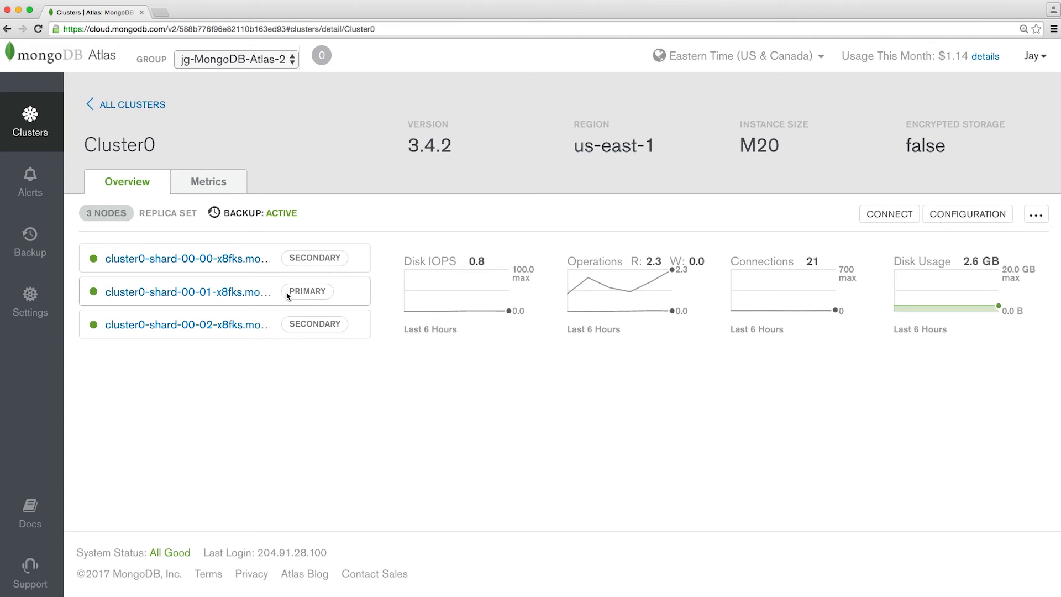
click(259, 292)
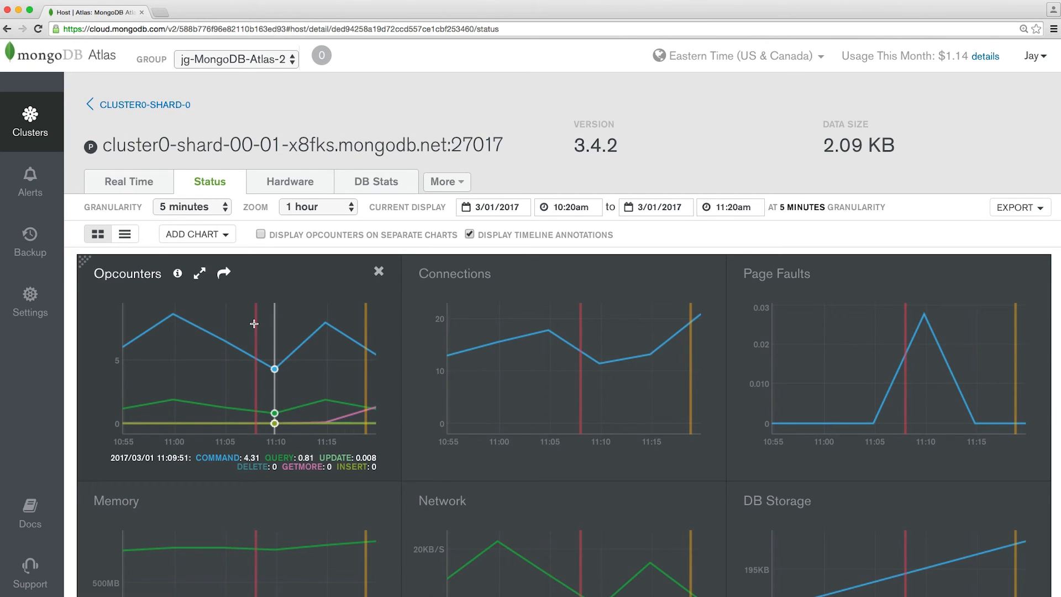
click(34, 133)
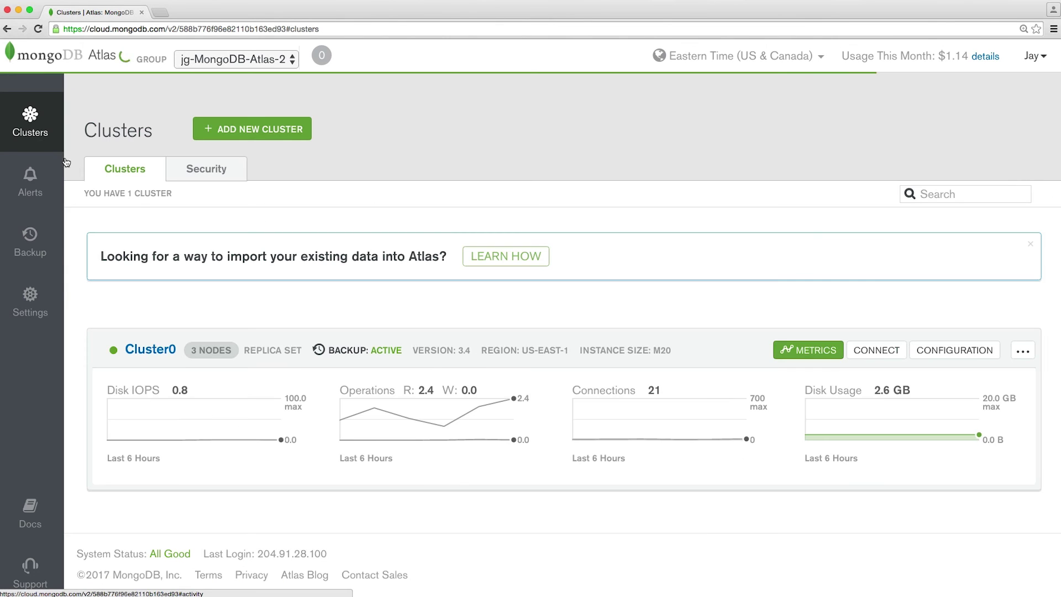
Step: Show Cluster0's Connect dialog and highlight its URI connection string
click(876, 350)
drag(479, 421, 642, 412)
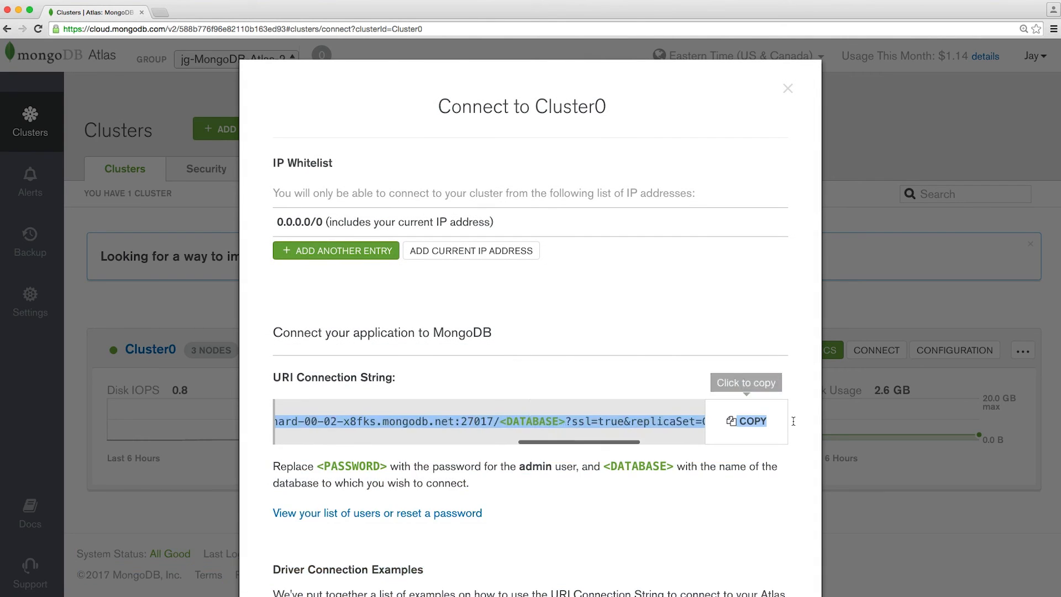
click(605, 417)
scroll(601, 419, down, 5)
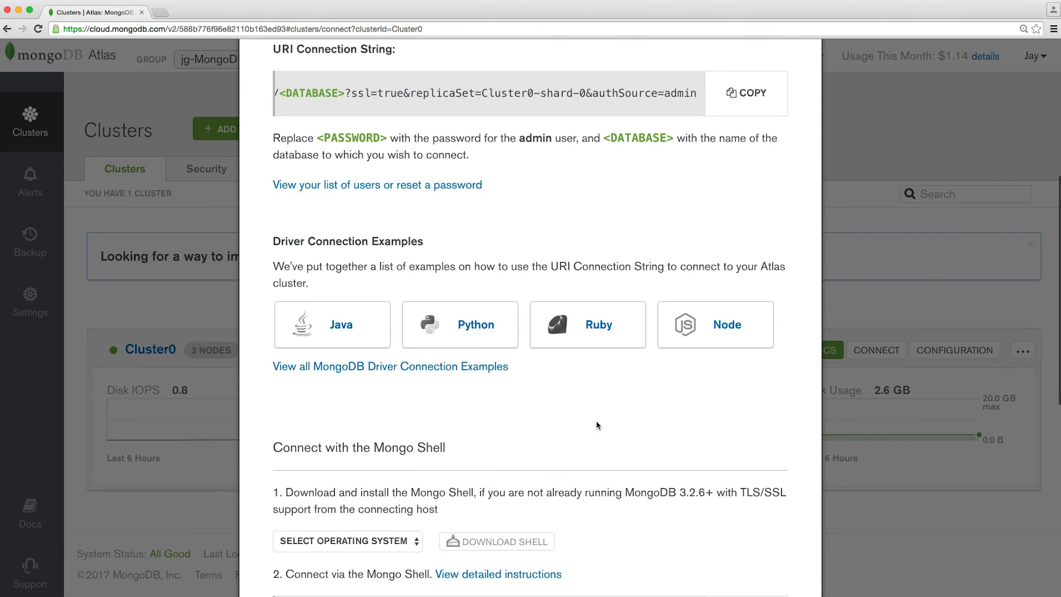